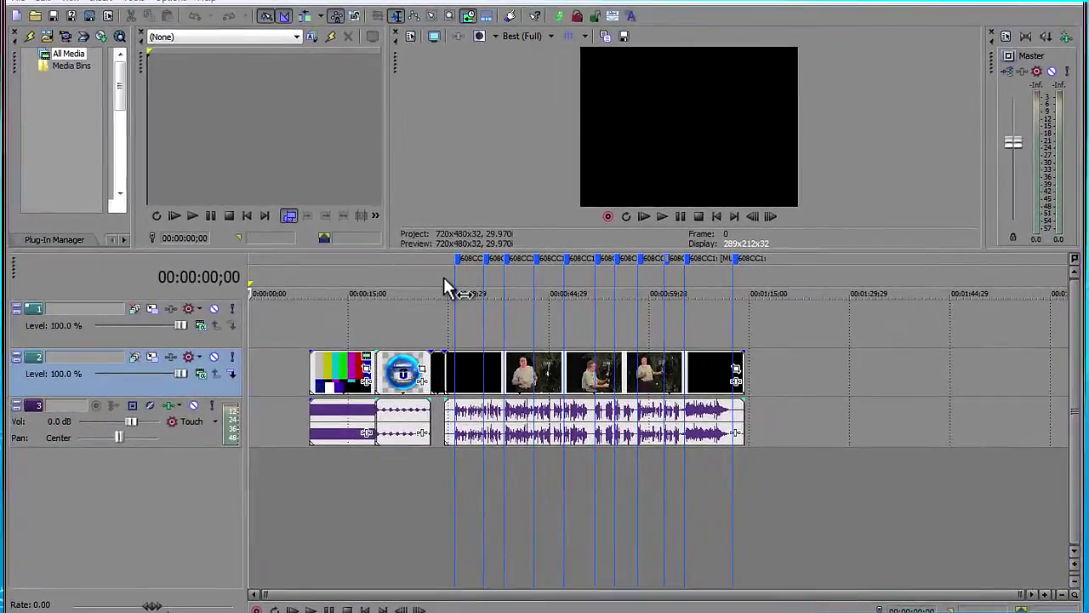
# Loop the captioned section and set Render As to Video for Windows, NTSC SD YUV template.
pyautogui.moveTo(455, 282); pyautogui.dragTo(756, 274)
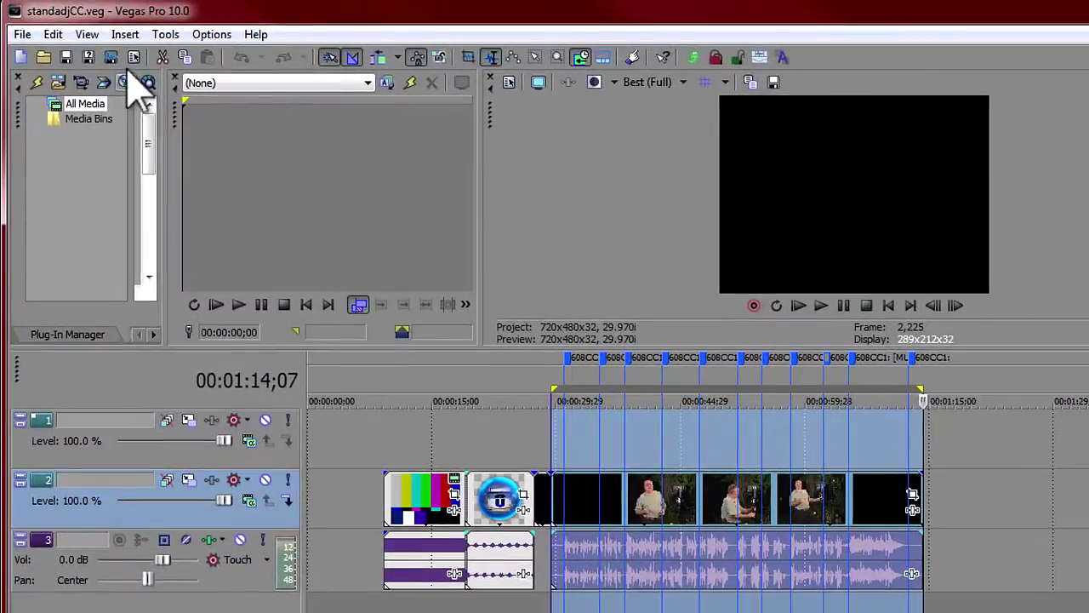
pyautogui.click(111, 57)
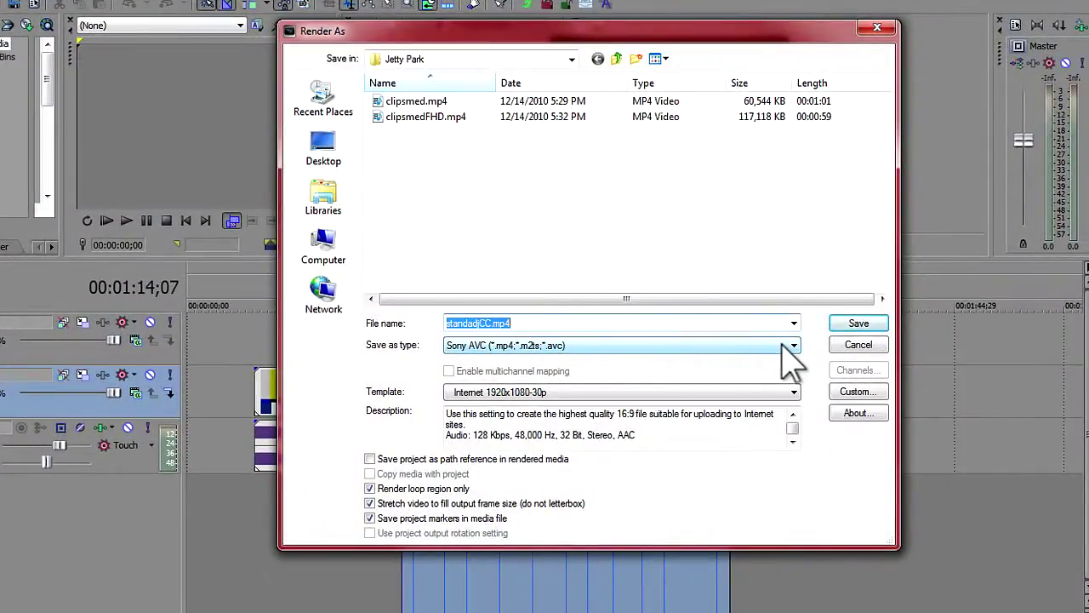
pyautogui.click(792, 345)
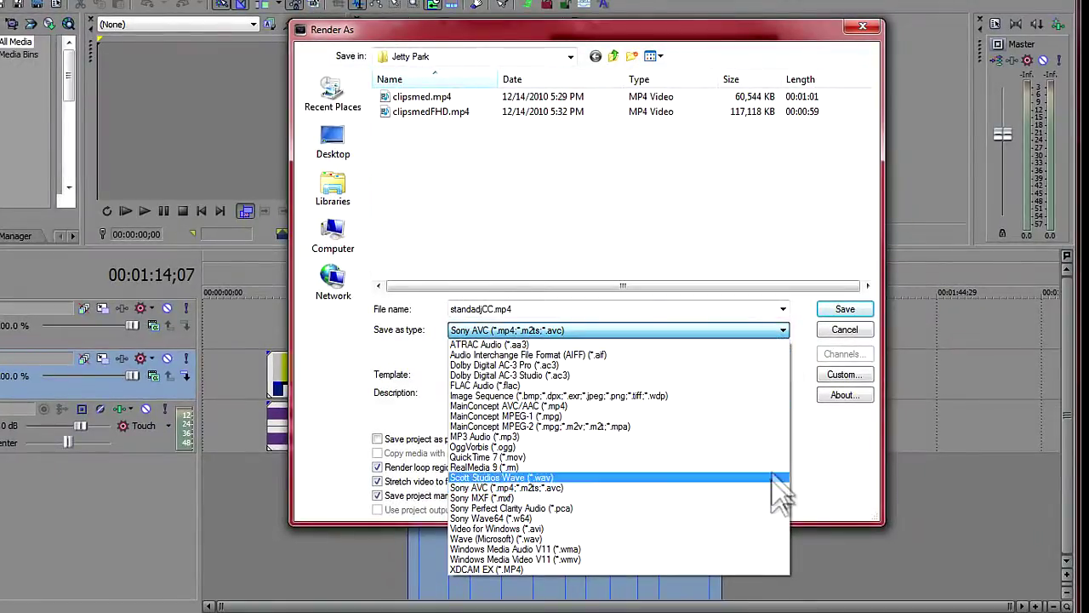
pyautogui.click(766, 528)
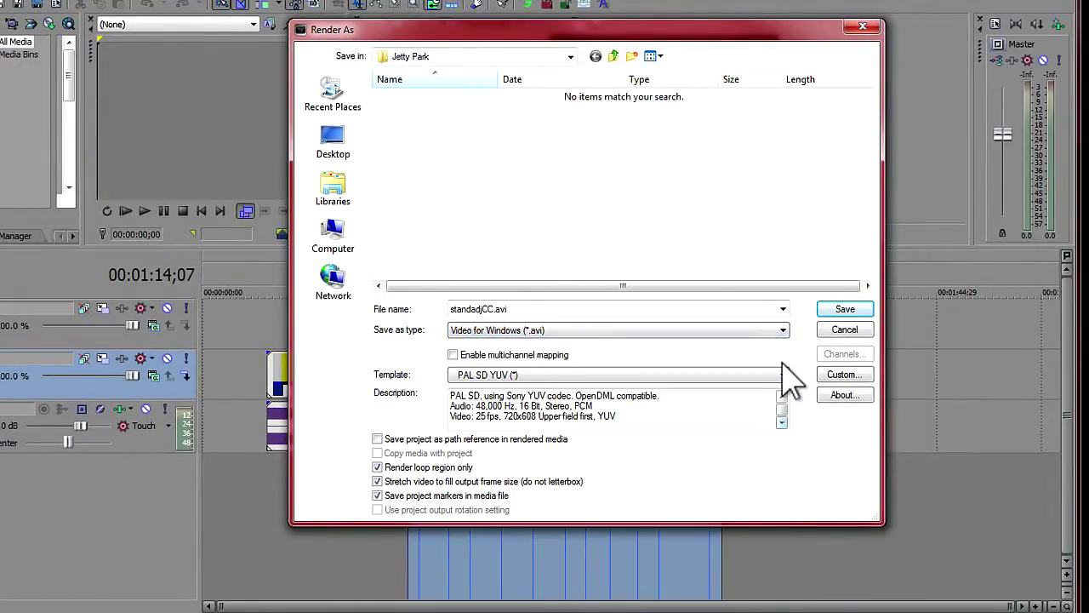
pyautogui.click(782, 377)
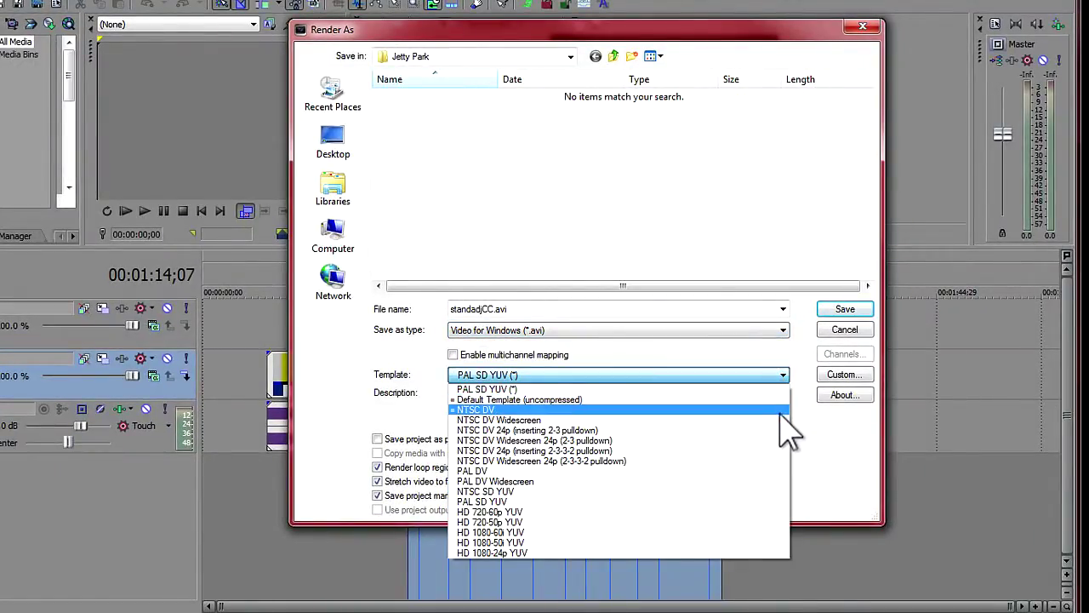
pyautogui.click(776, 492)
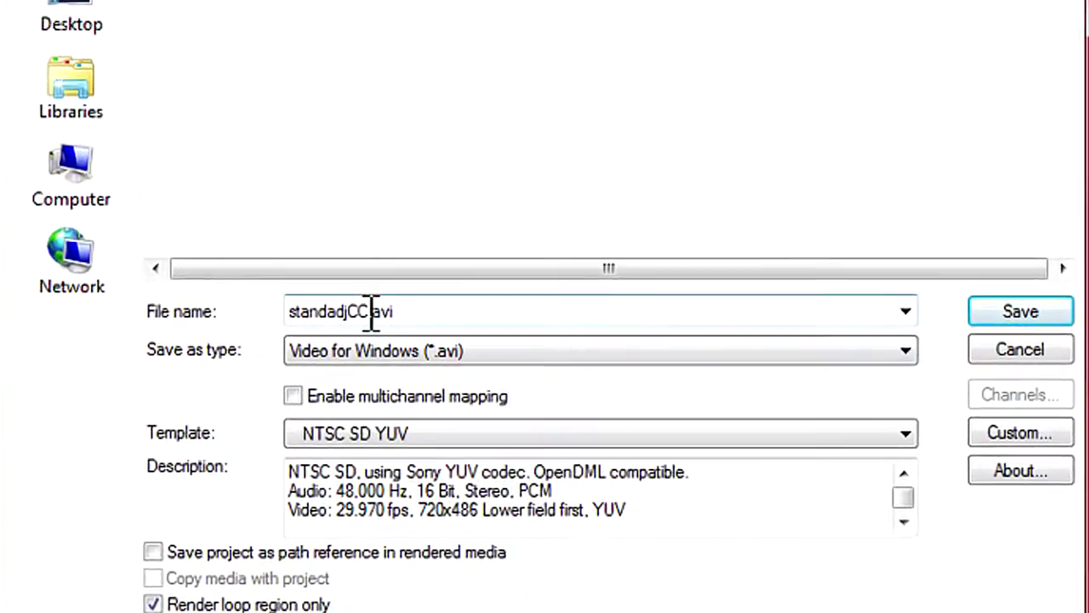
# Rename the output file to Introyuv and start rendering Introyuv.avi.
pyautogui.doubleClick(494, 309)
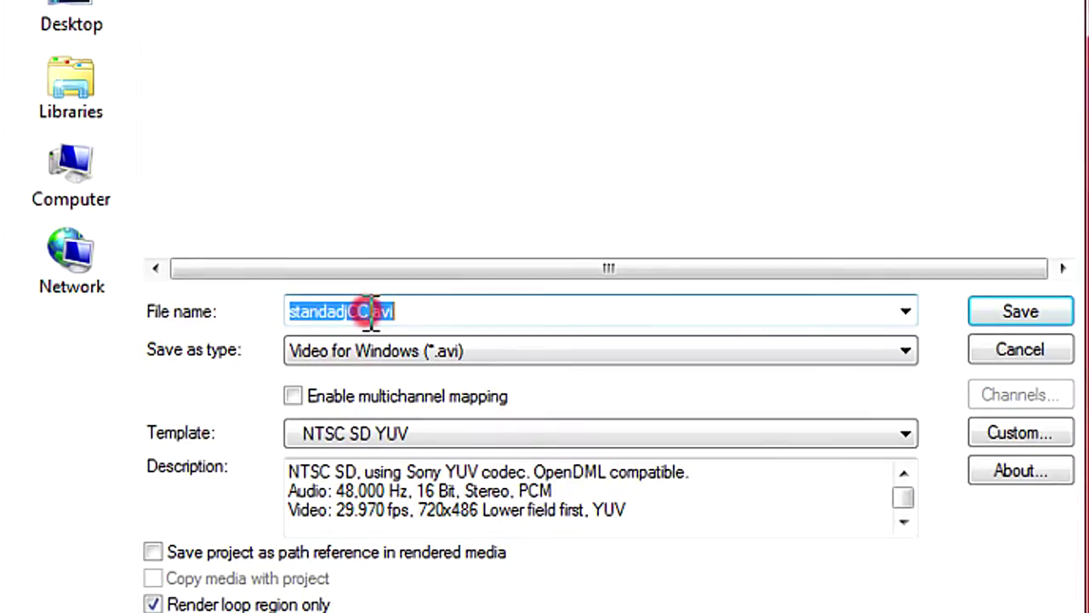
pyautogui.click(366, 312)
pyautogui.doubleClick(365, 311)
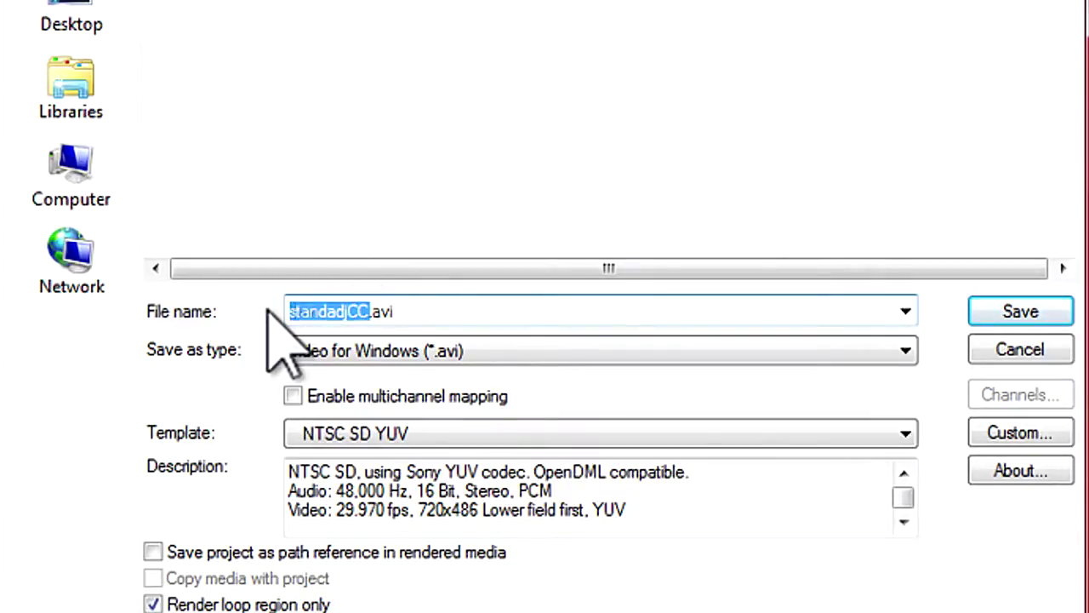
pyautogui.write('Introyuv')
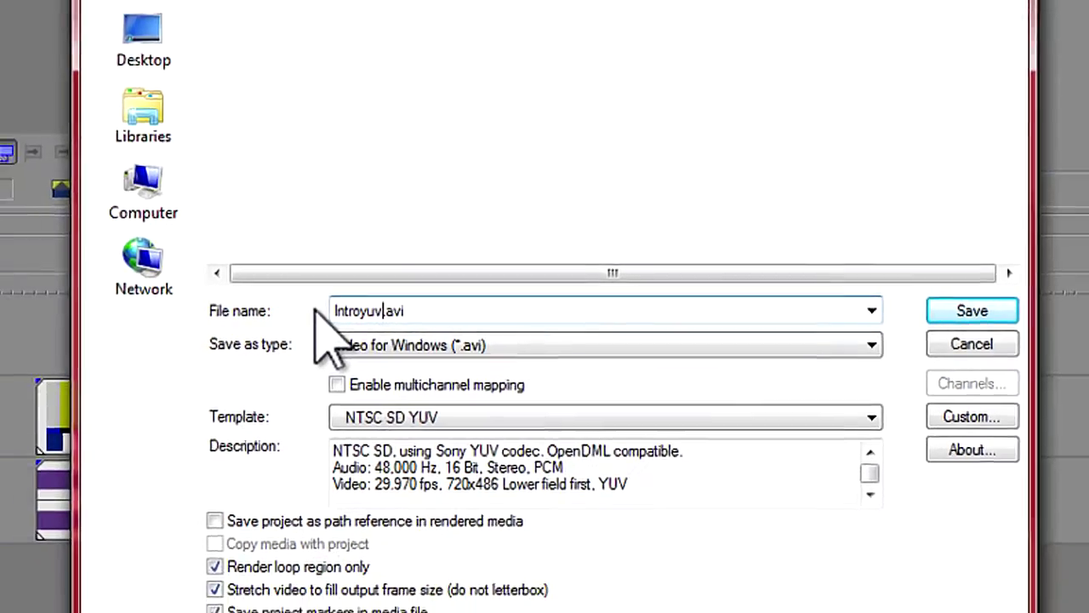
pyautogui.click(1020, 311)
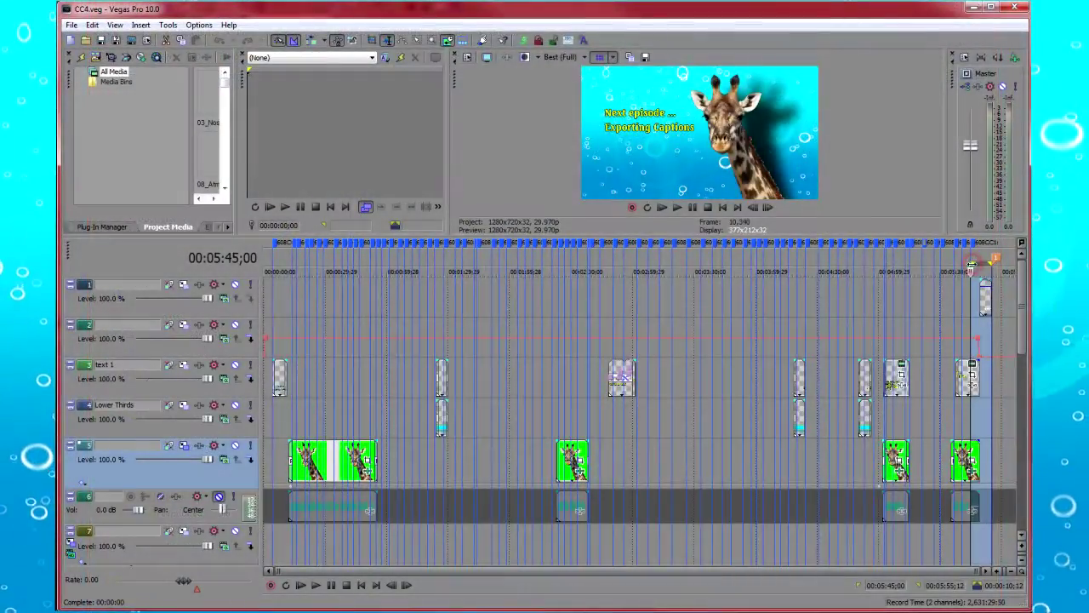
# Extend the loop region to the timeline start and render CC4.mxf as Sony MXF HD EX 1280x720-24p.
pyautogui.moveTo(970, 265); pyautogui.dragTo(245, 257)
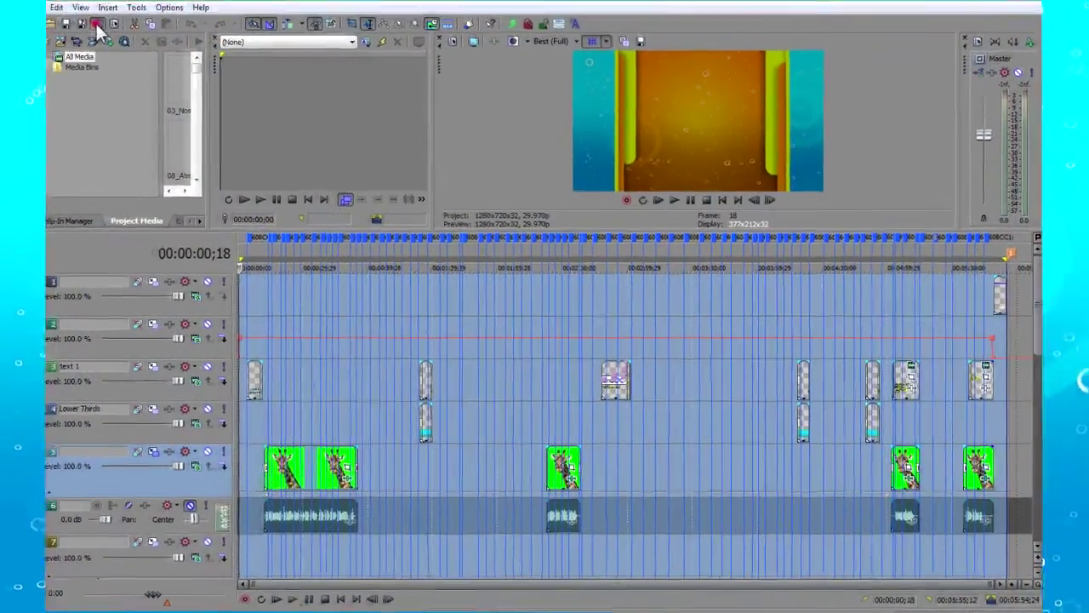
pyautogui.click(95, 22)
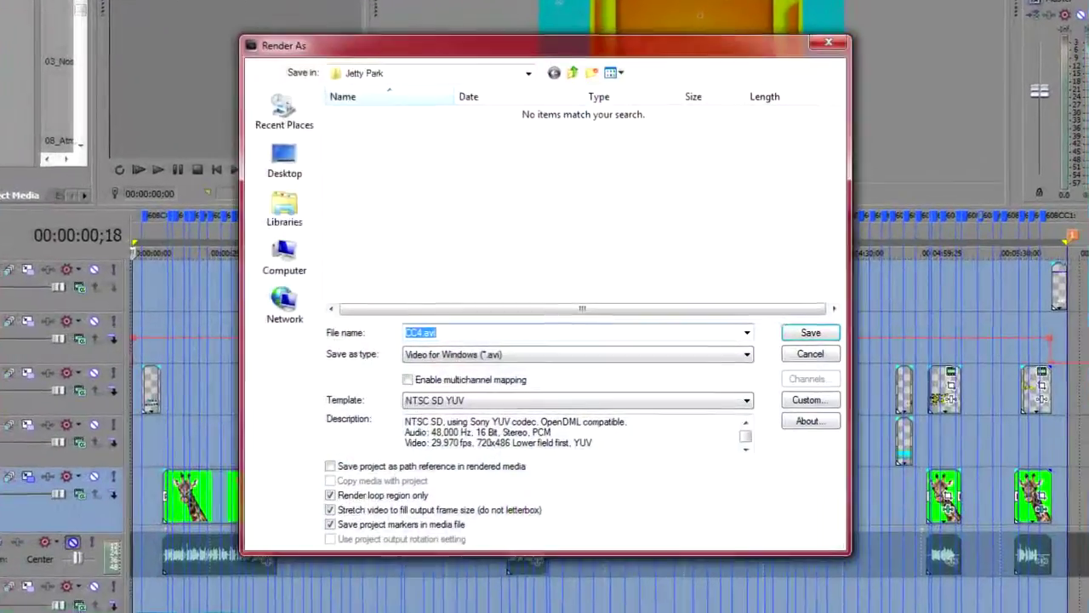
pyautogui.click(731, 354)
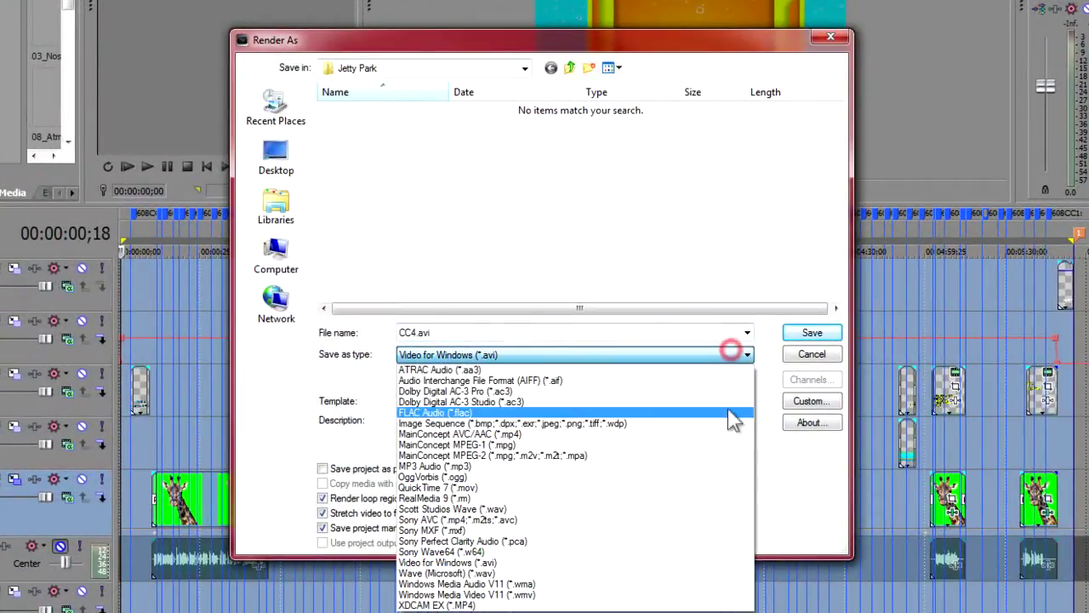
pyautogui.click(718, 530)
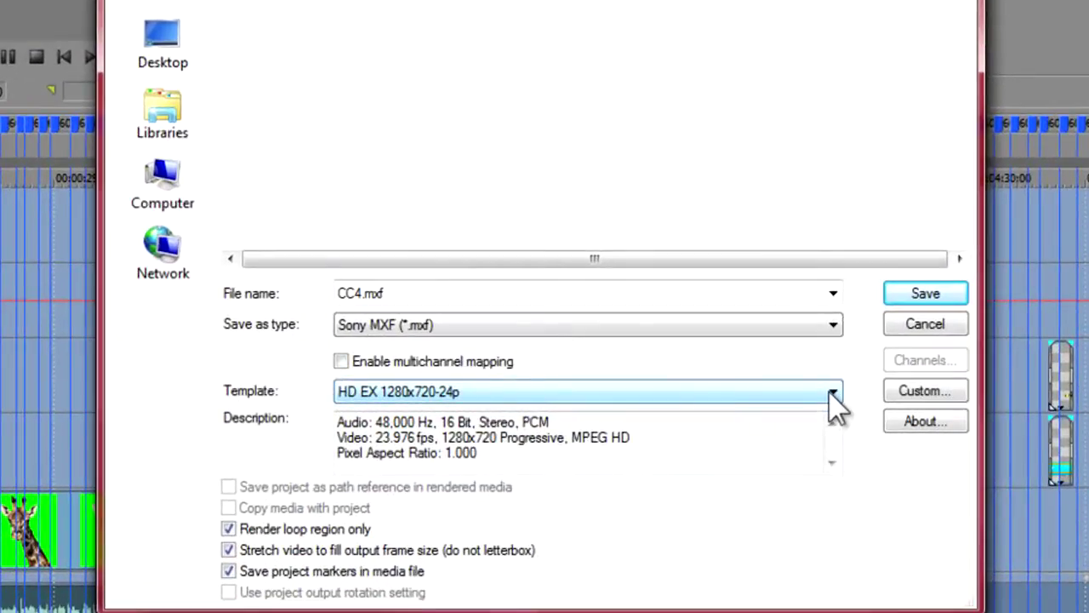
pyautogui.click(919, 292)
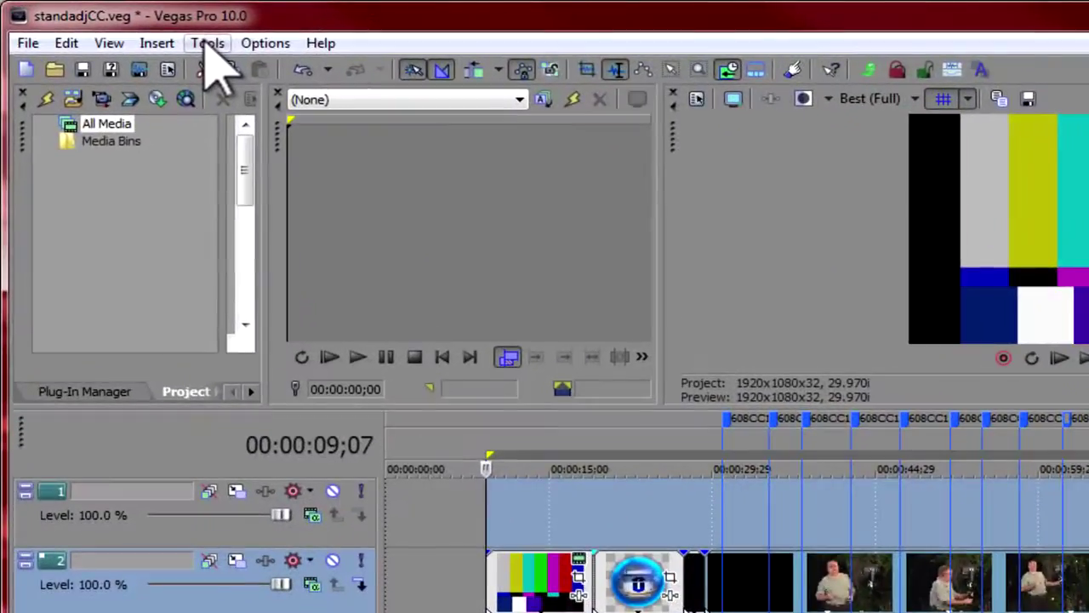
# Choose Print Video to Tape and list the Device type options in Device Setup.
pyautogui.click(148, 30)
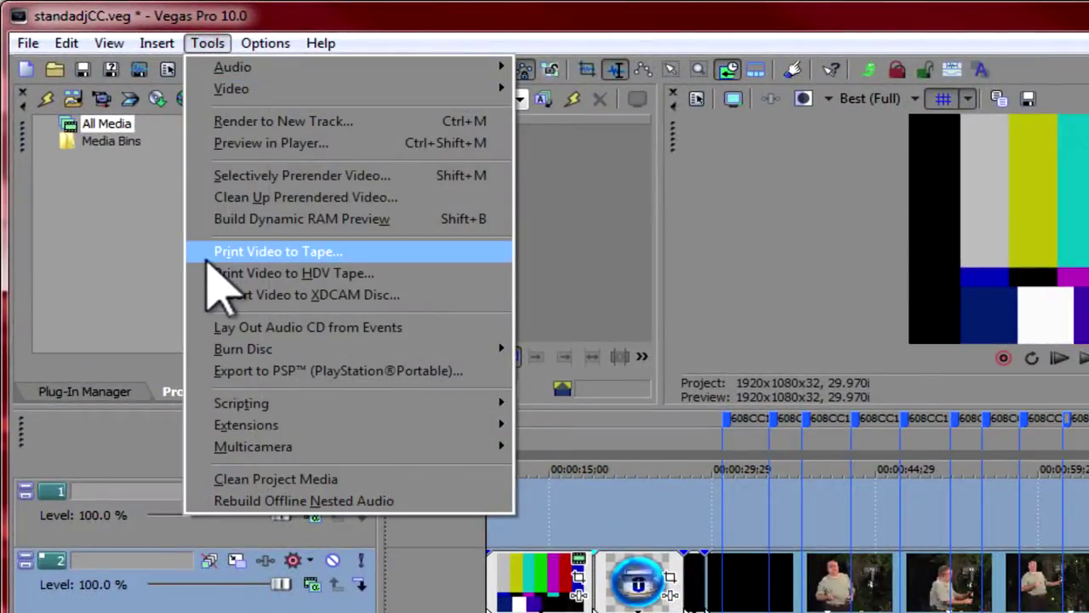
pyautogui.click(281, 271)
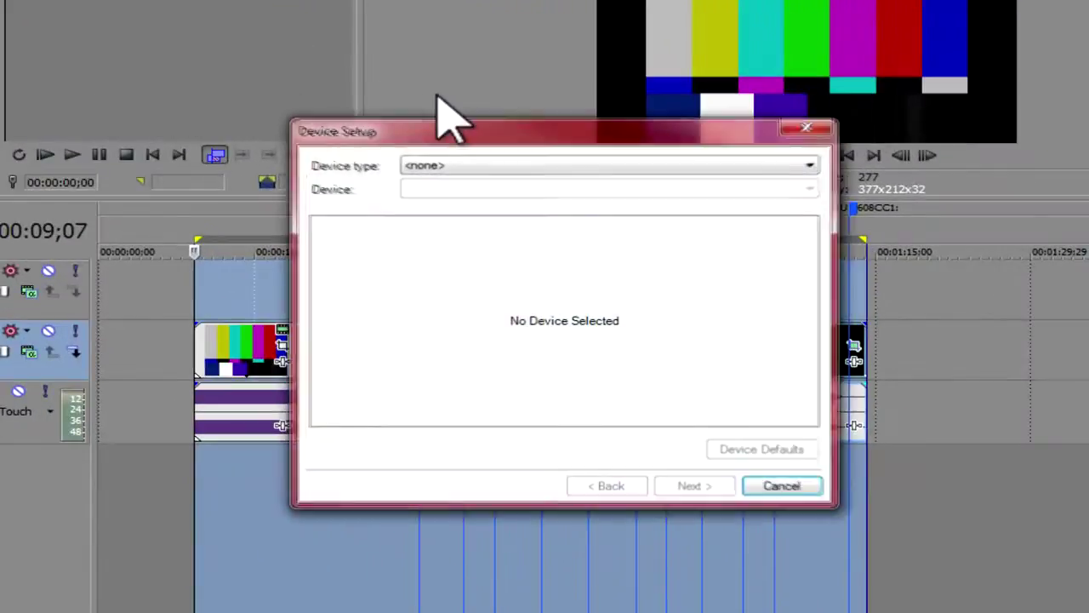
pyautogui.click(811, 166)
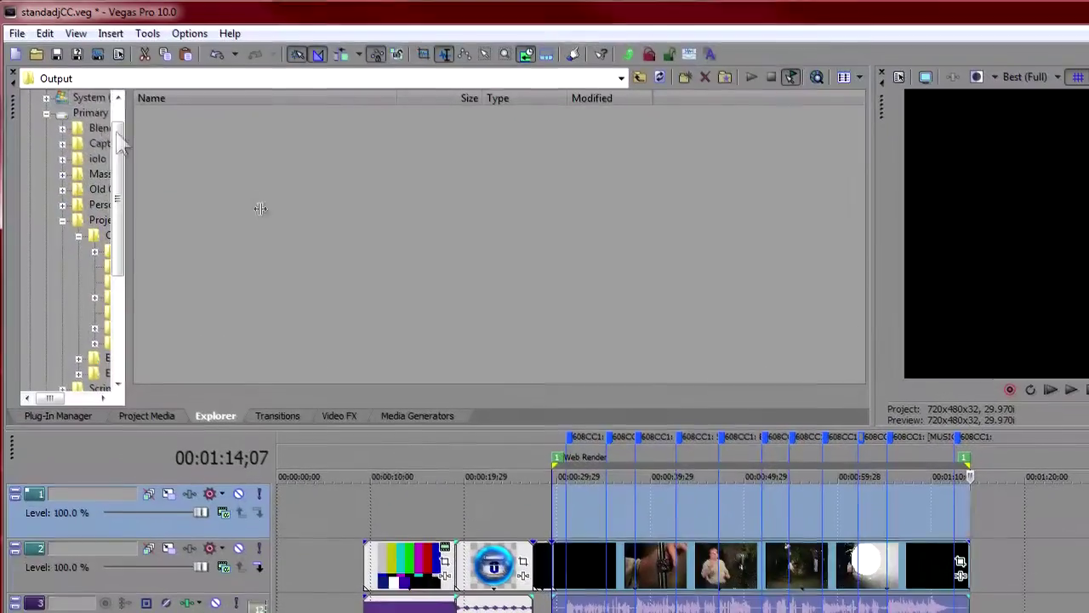
# Render standadjCC.mp4 with Sony AVC Internet 1280x720-30p, then refresh the Output folder listing.
pyautogui.click(98, 55)
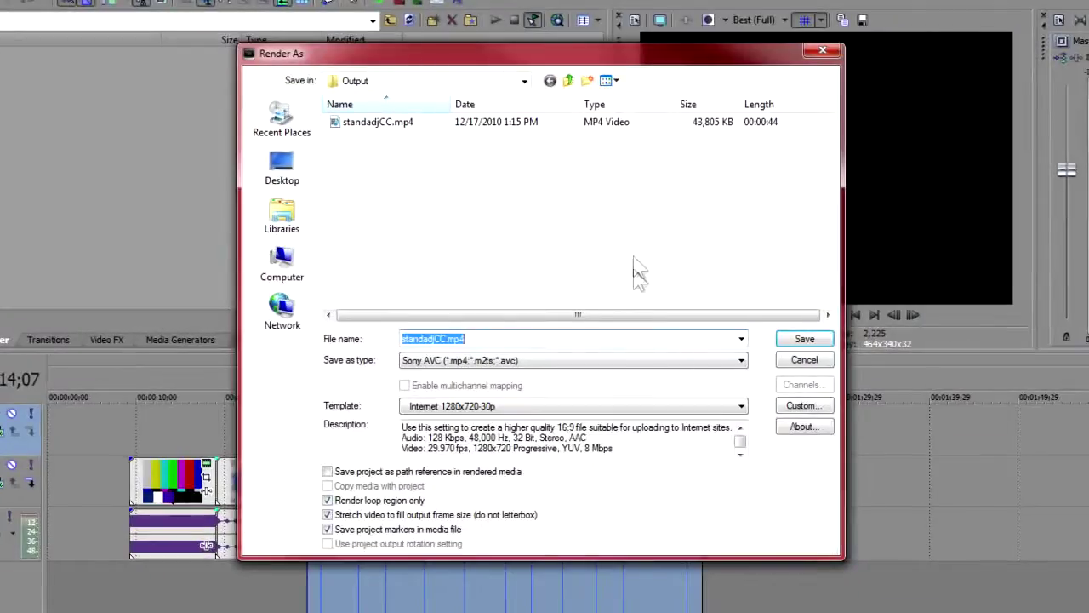
pyautogui.click(804, 339)
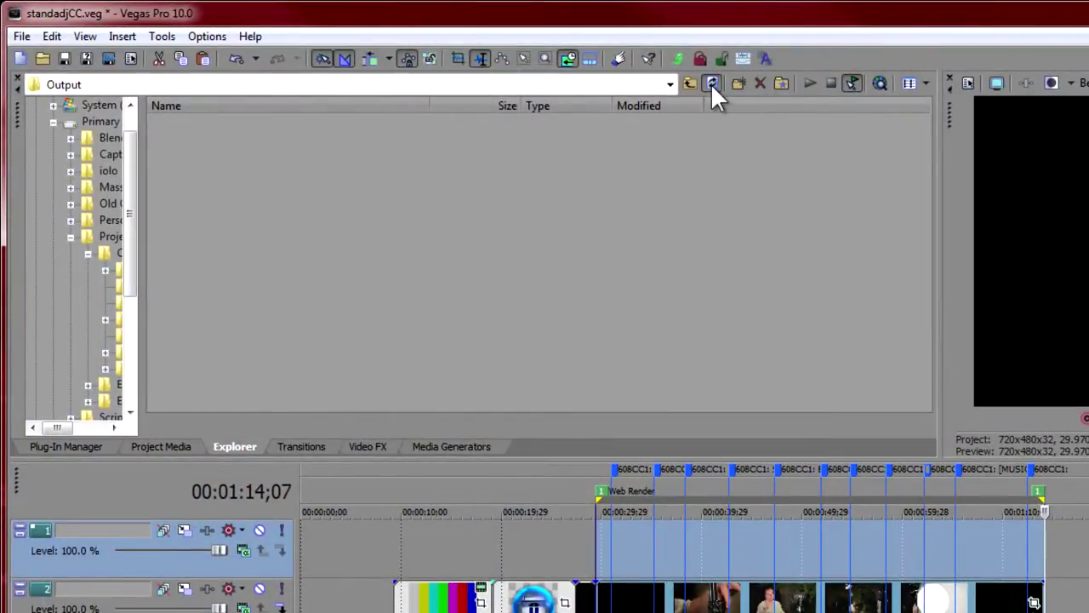
pyautogui.click(711, 83)
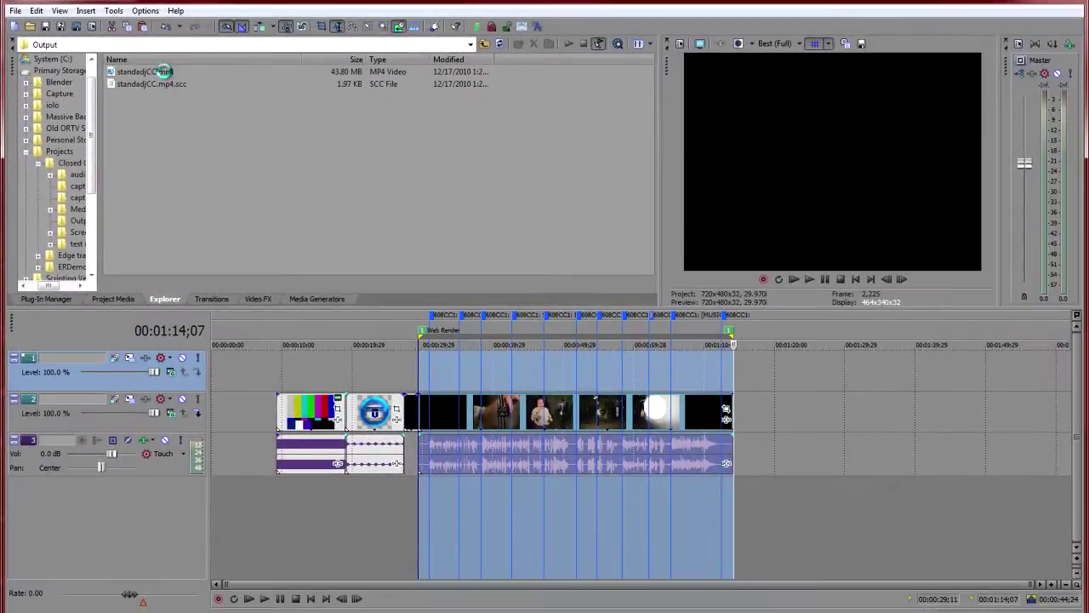
# Drag the rendered standadjCC.mp4 from the Explorer window onto the timeline.
pyautogui.moveTo(163, 71); pyautogui.dragTo(590, 260)
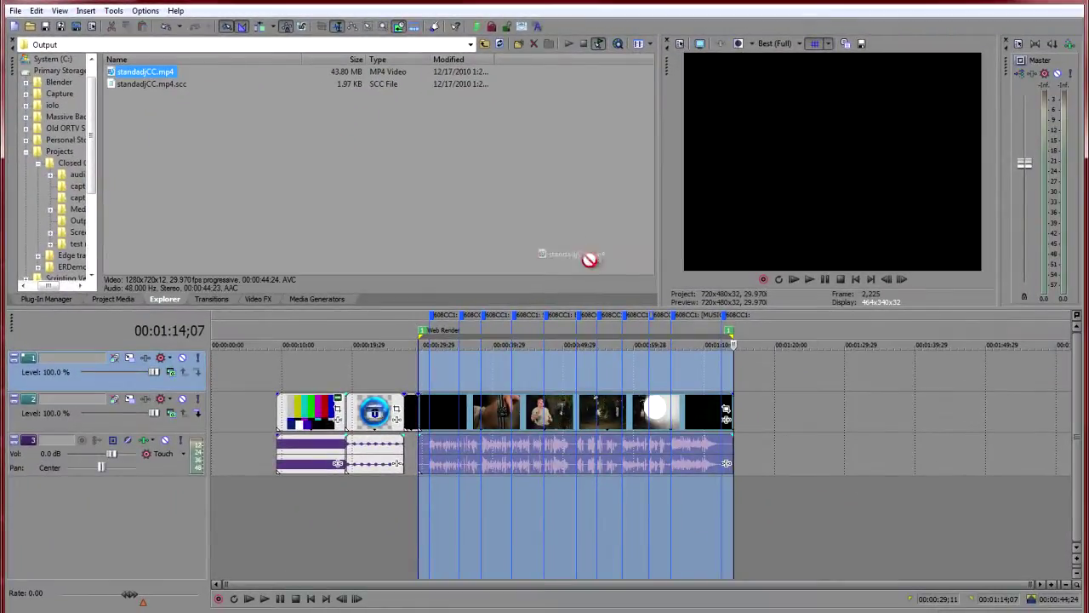
pyautogui.moveTo(772, 429); pyautogui.dragTo(765, 430)
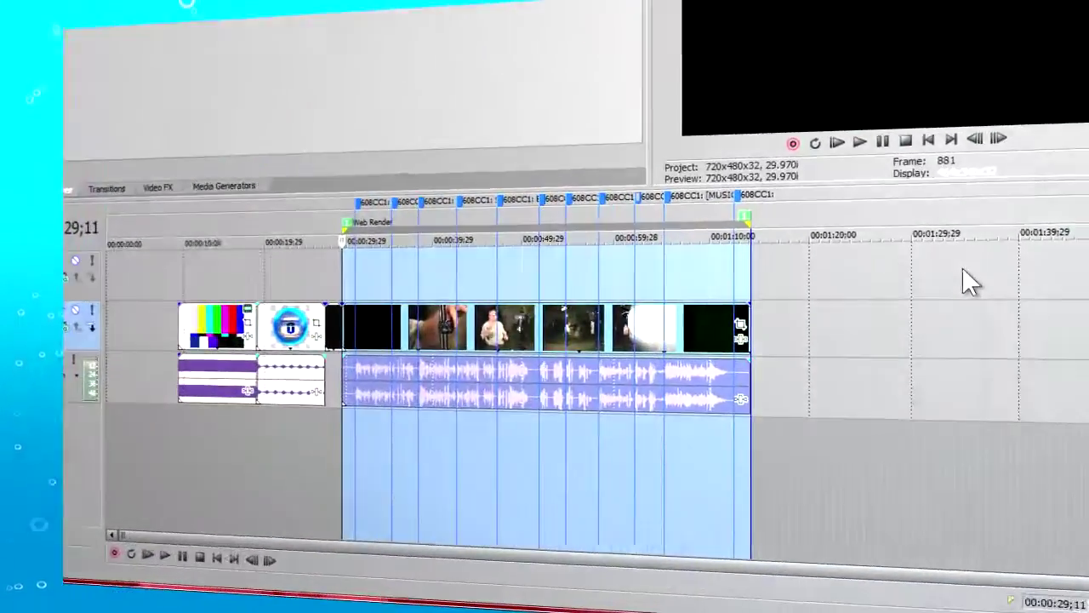
# Move the cursor to empty timeline, select the whole loop region, and open Render As.
pyautogui.click(964, 273)
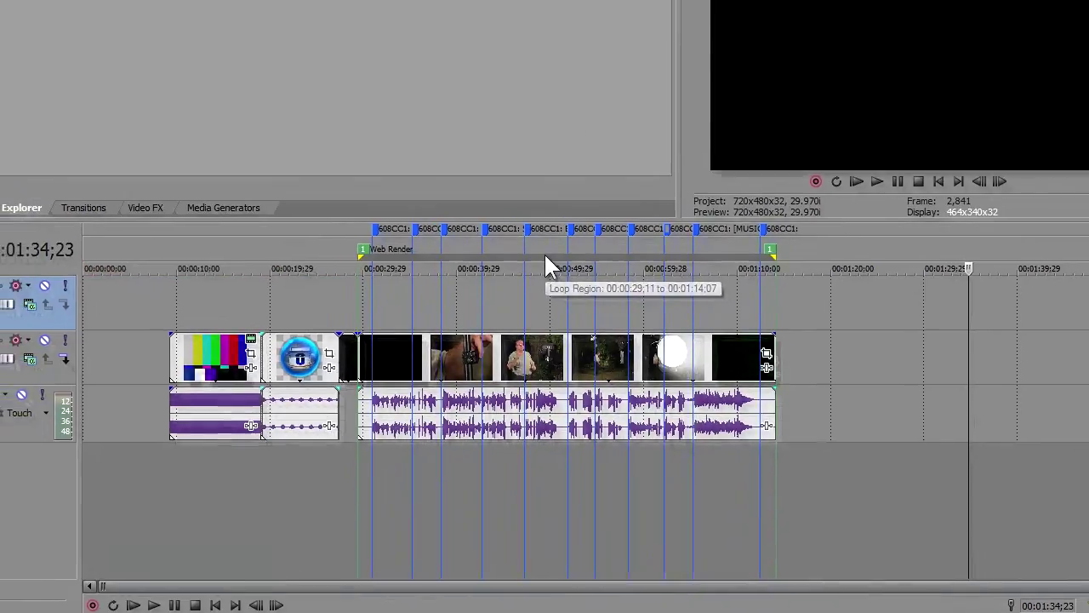
pyautogui.doubleClick(515, 227)
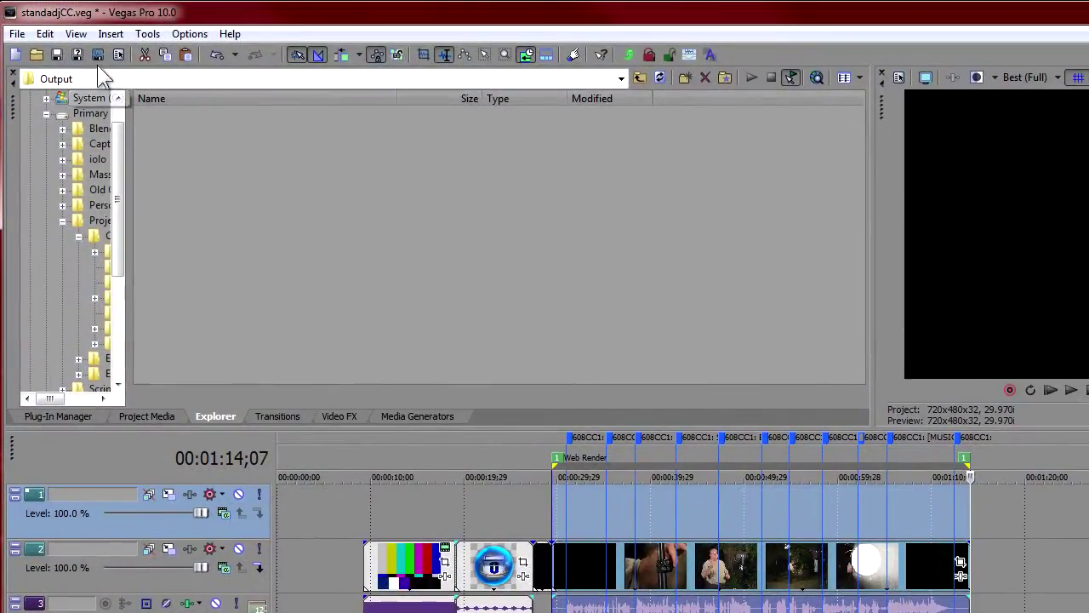
pyautogui.click(98, 56)
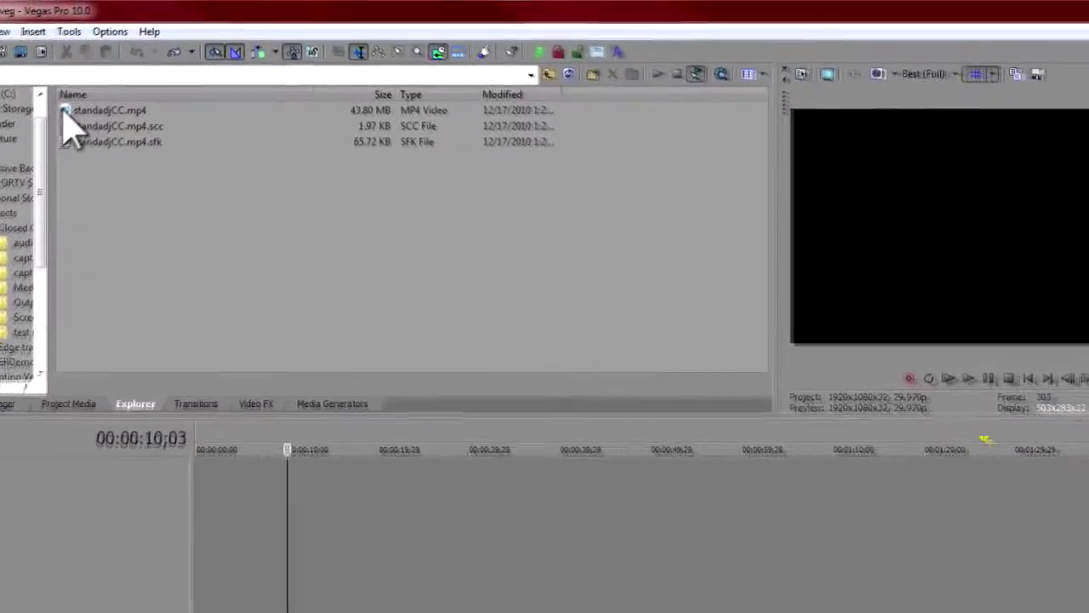
# Place standadjCC.mp4 at the very start of the new timeline and select its video event.
pyautogui.moveTo(111, 72); pyautogui.dragTo(241, 317)
pyautogui.moveTo(234, 445); pyautogui.dragTo(156, 519)
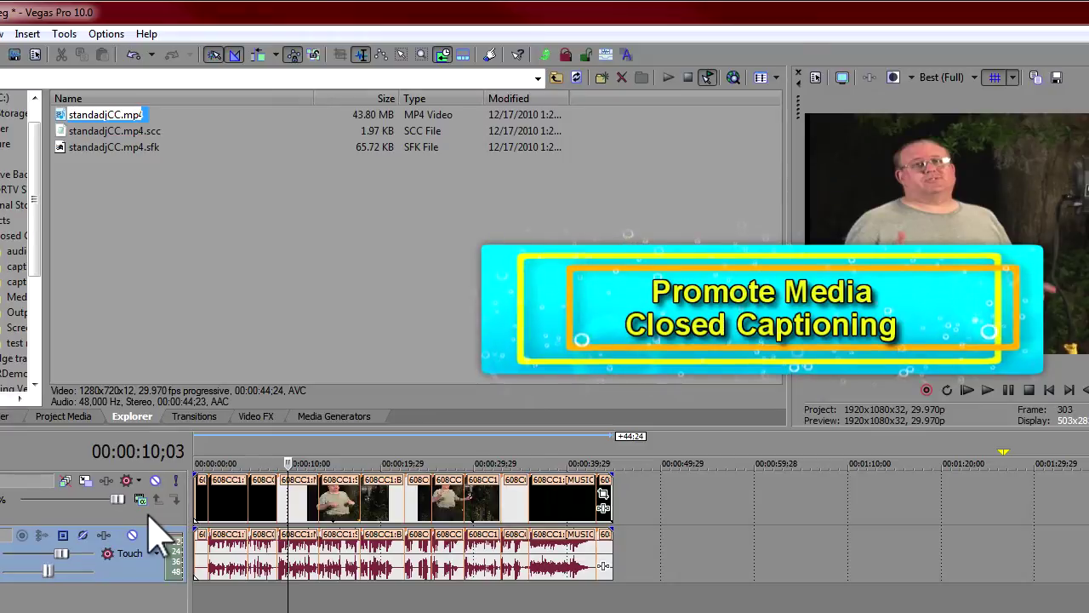
pyautogui.click(236, 509)
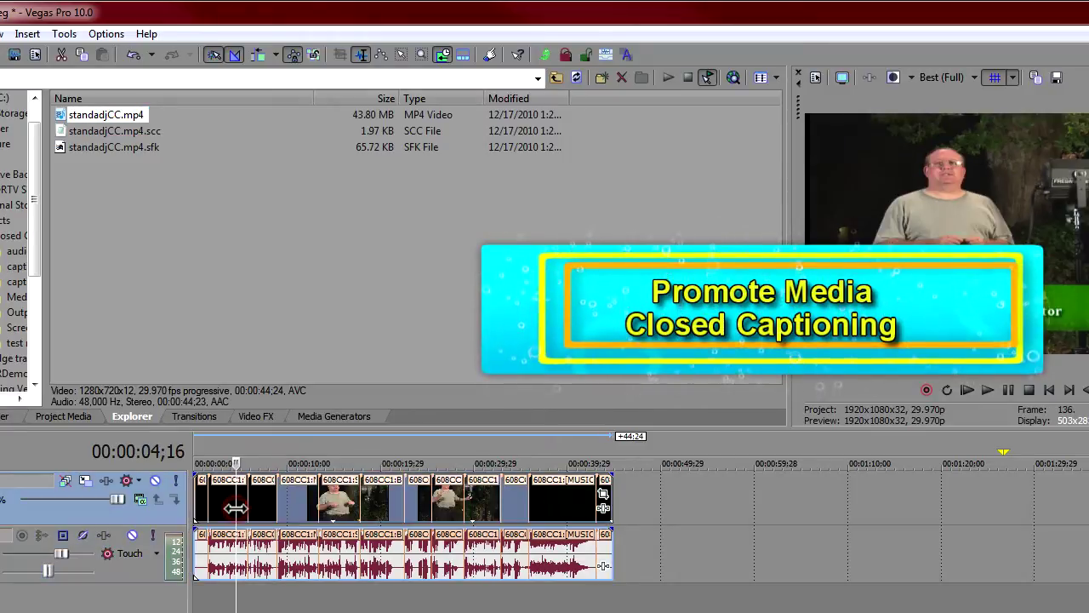
# Run the Promote Media Closed Captioning script on the clip.
pyautogui.click(61, 34)
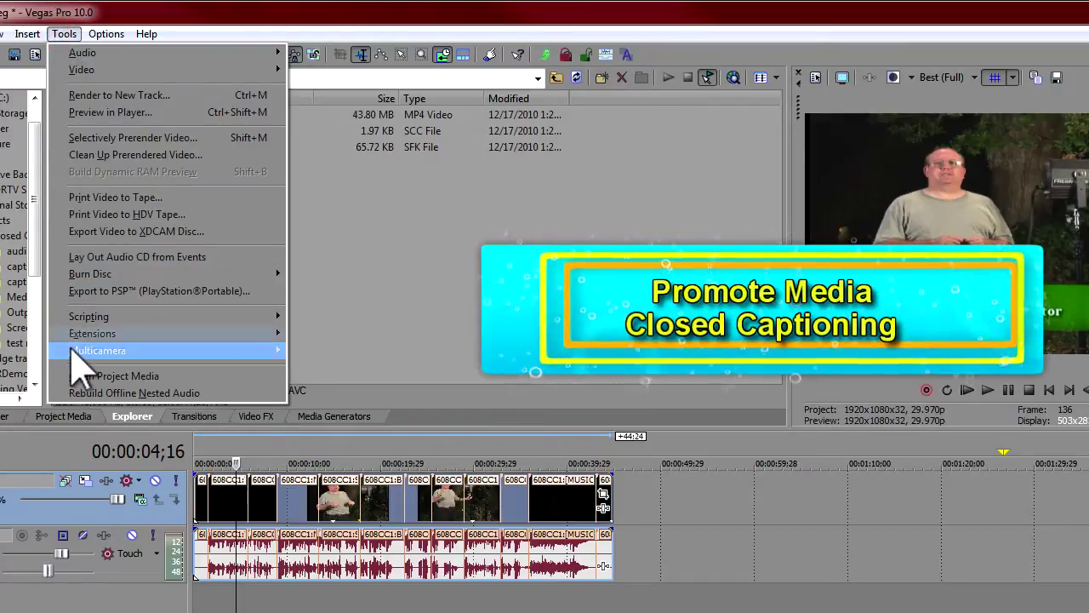
pyautogui.click(75, 315)
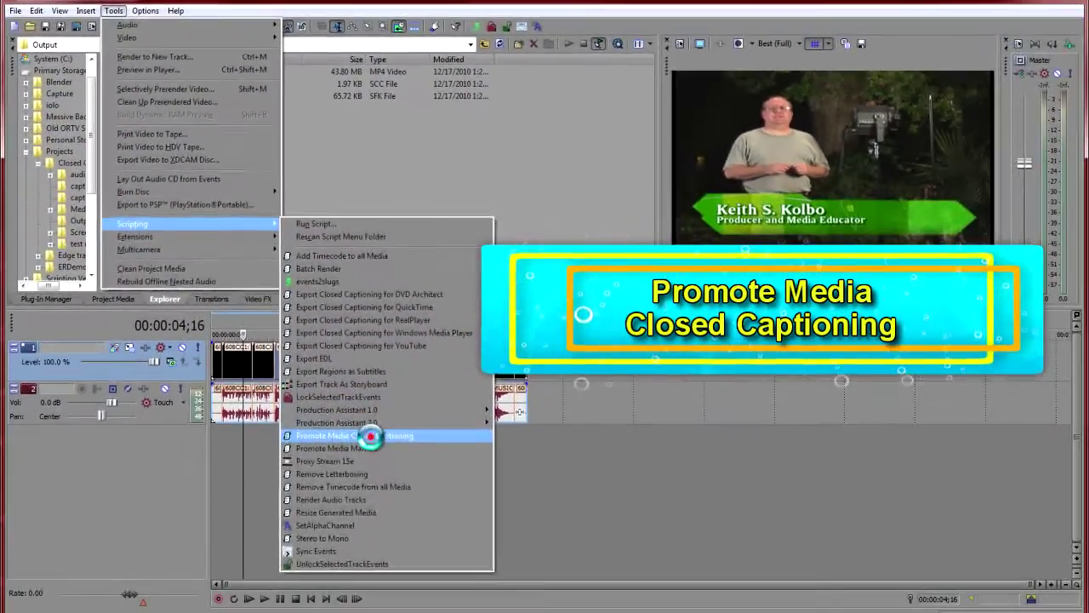
pyautogui.click(383, 596)
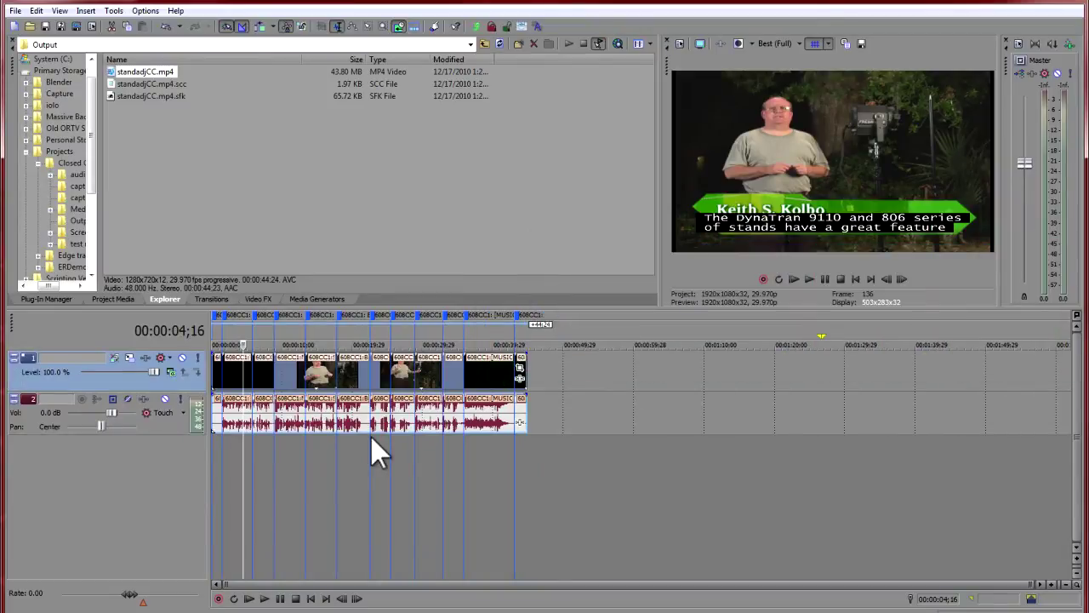
# Export the captions for YouTube as standadjCC.srt and refresh the Output folder.
pyautogui.click(114, 11)
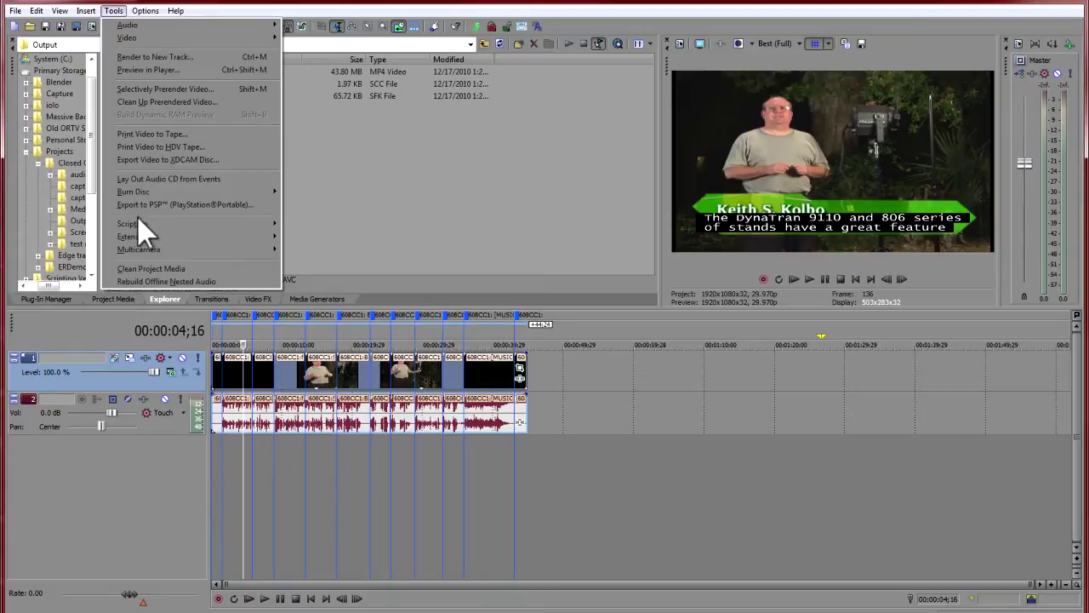
pyautogui.moveTo(137, 220)
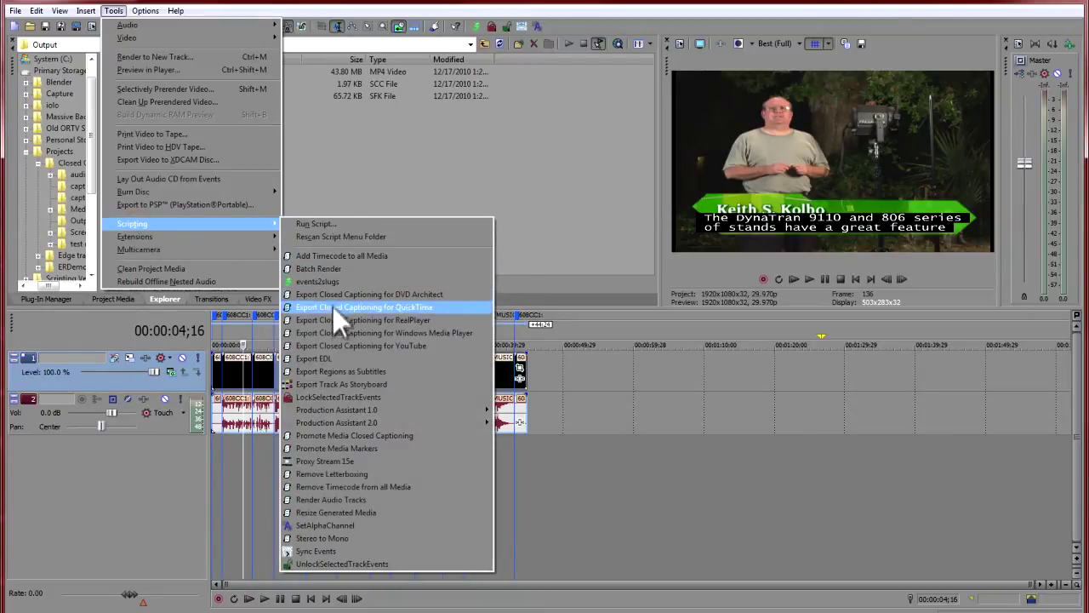
pyautogui.click(332, 342)
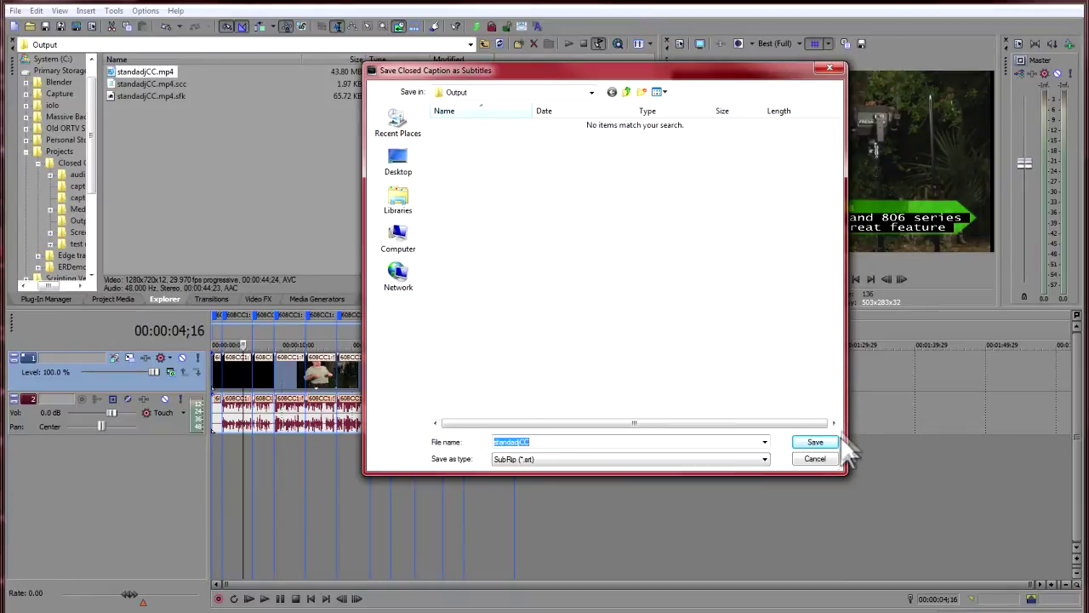
pyautogui.click(814, 443)
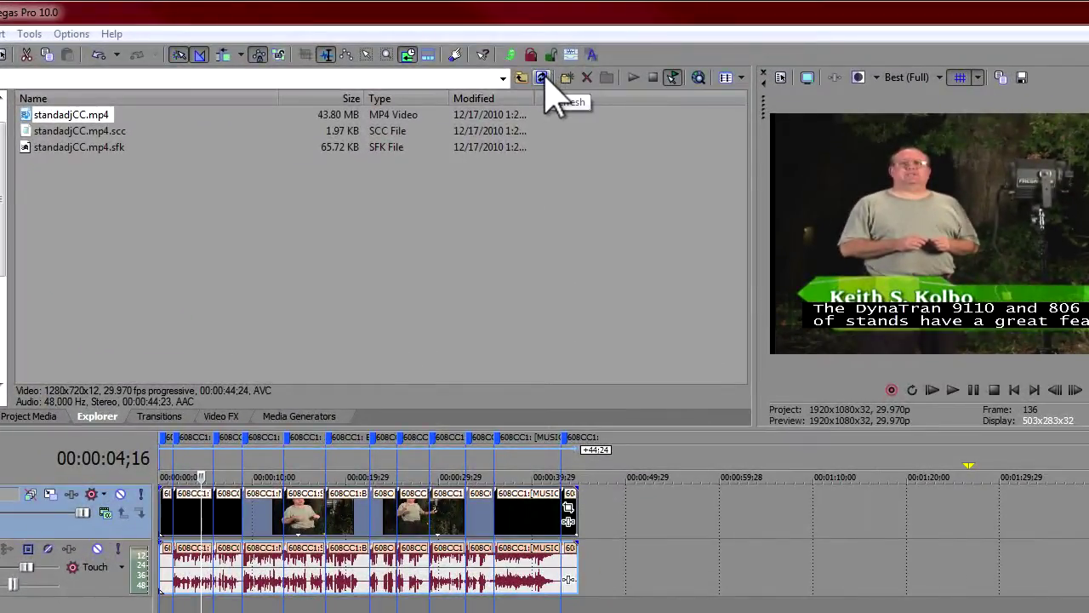
pyautogui.click(543, 79)
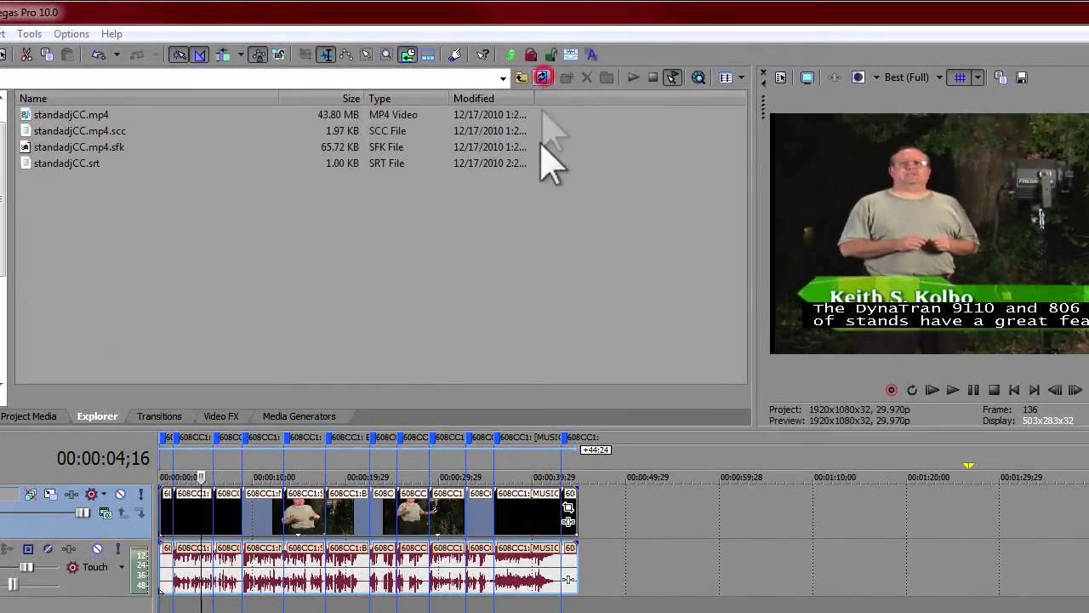